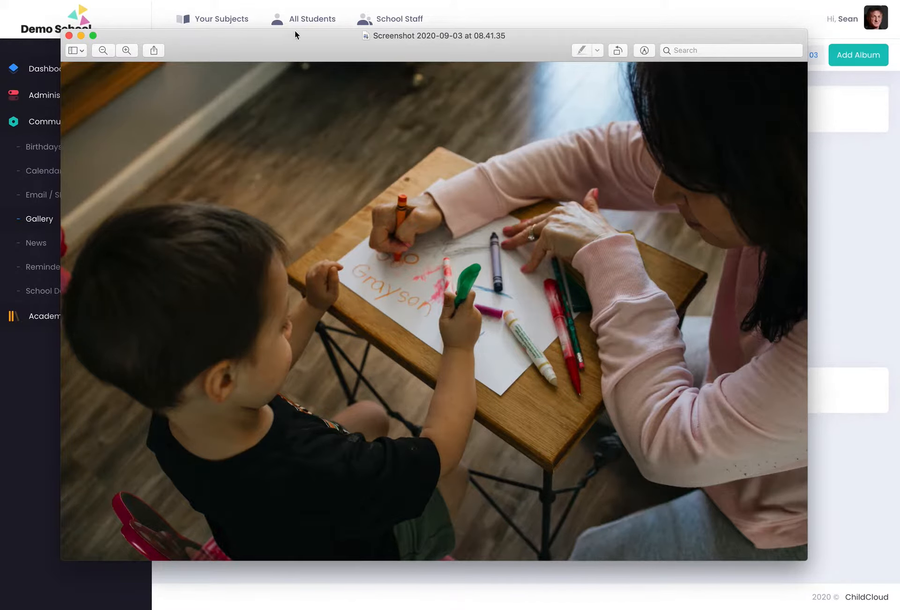
Start exporting the classroom photo from Preview under the name A.
left_click_drag(237, 44, 273, 20)
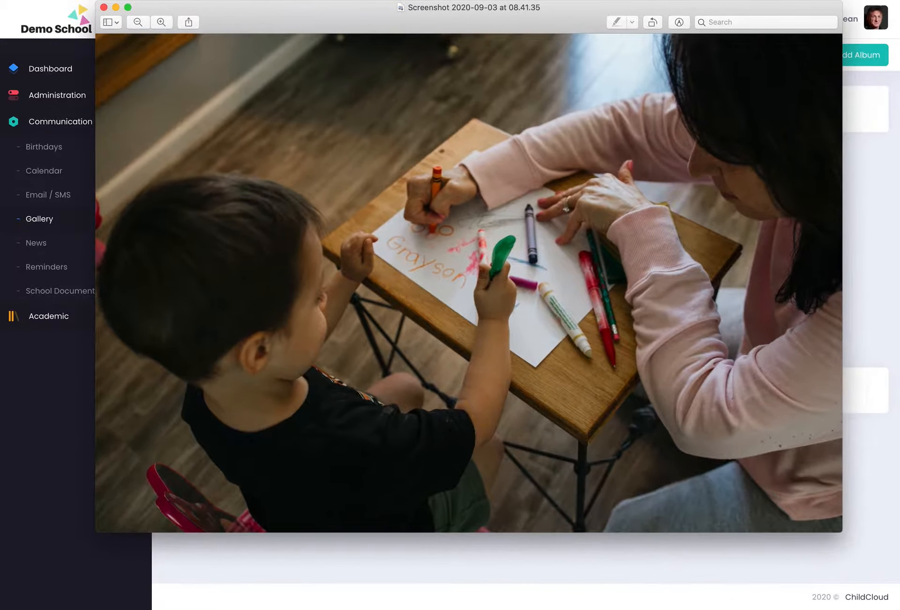
left_click(73, 0)
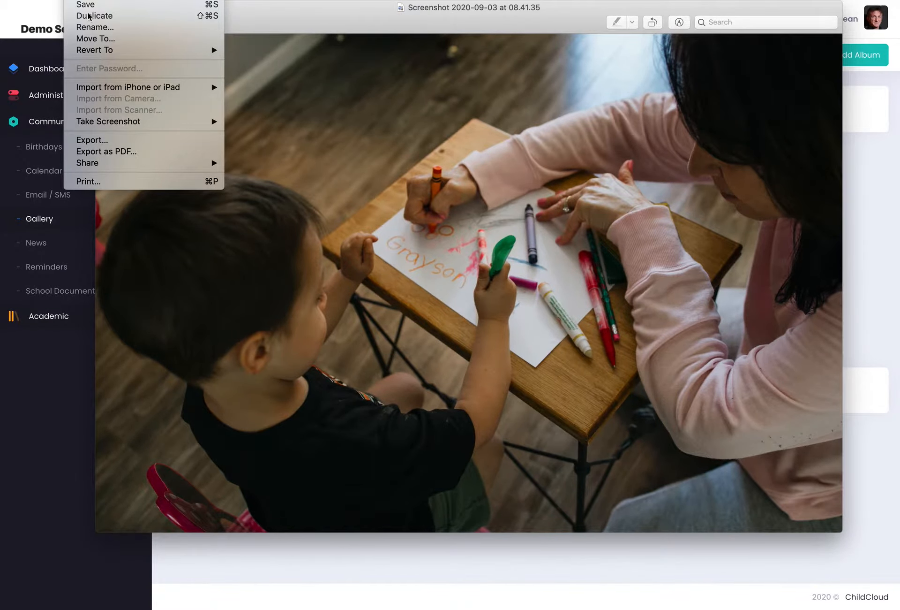
left_click(101, 140)
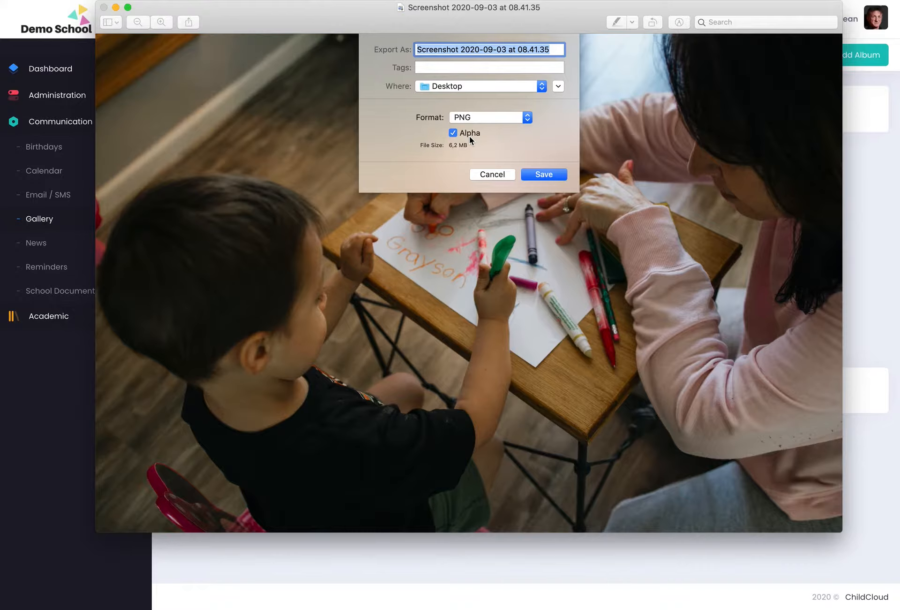
type("A")
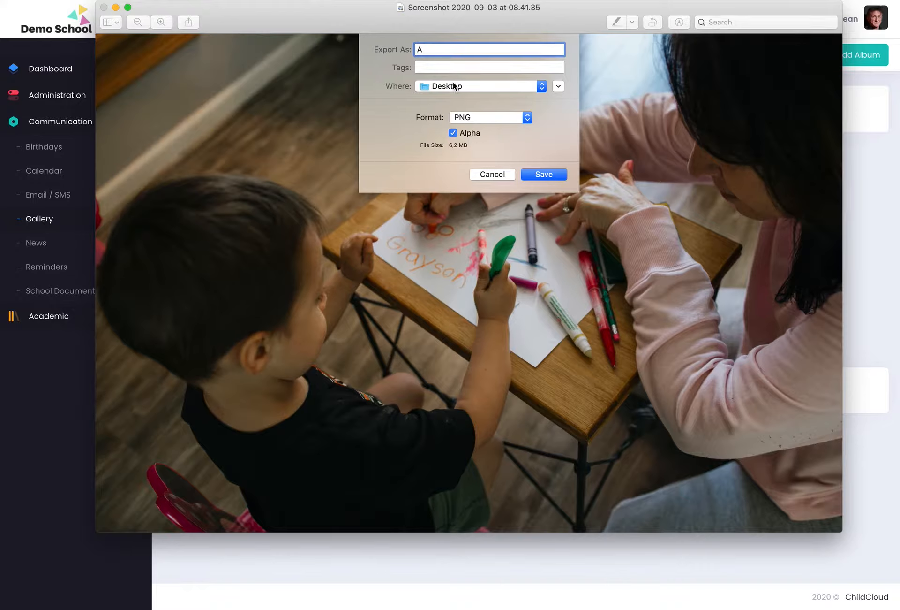
Save it to the Desktop as JPEG with quality lowered to about 117 KB.
left_click(500, 119)
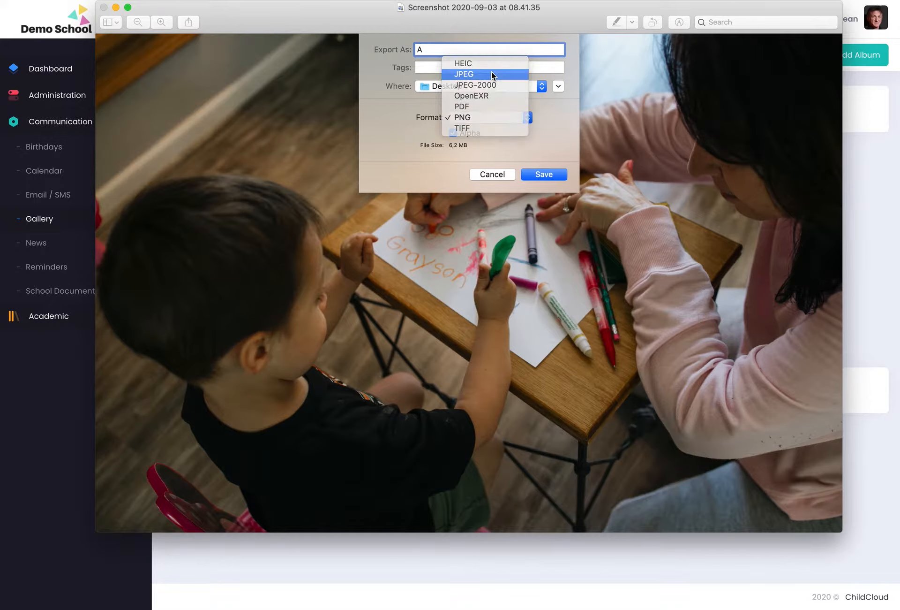
left_click(492, 74)
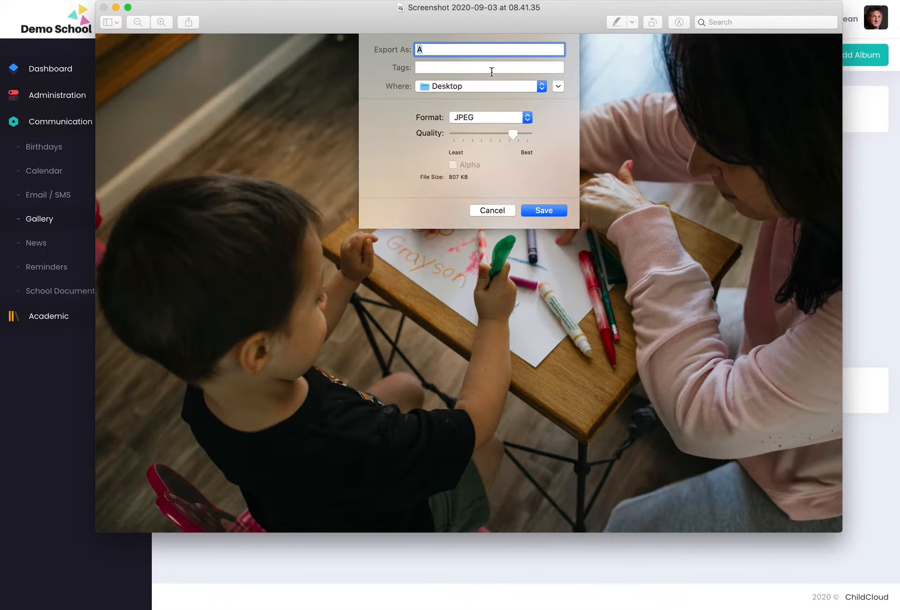
left_click(475, 116)
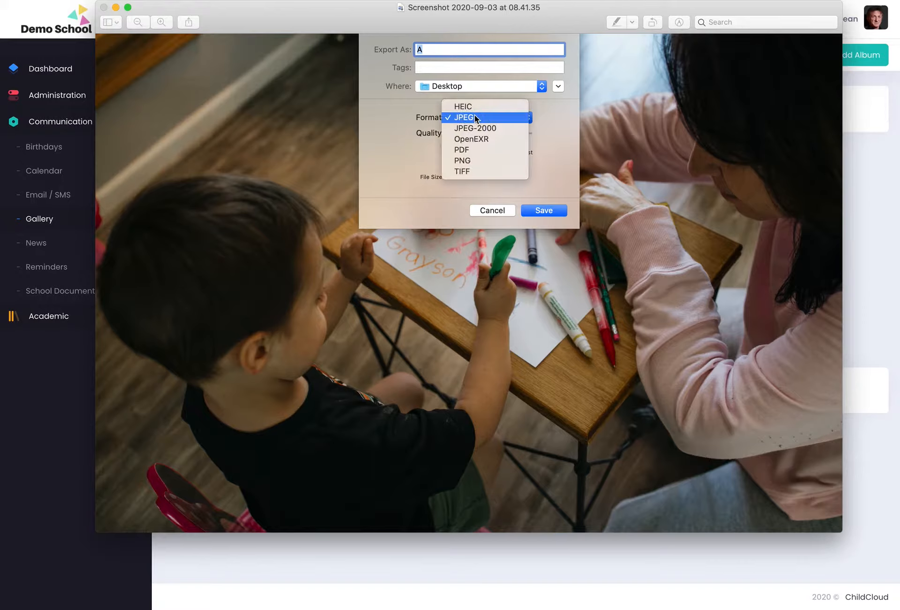
left_click(479, 161)
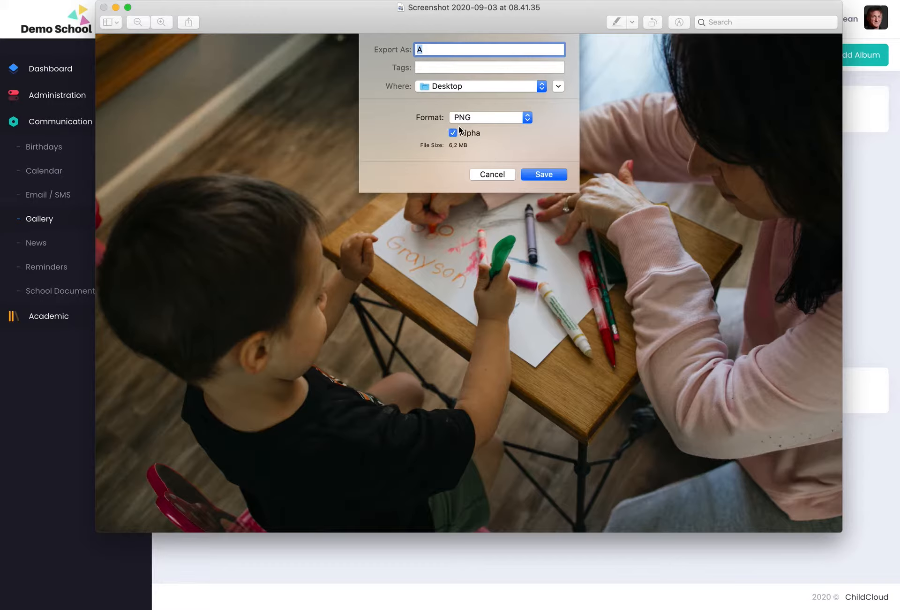
left_click(492, 116)
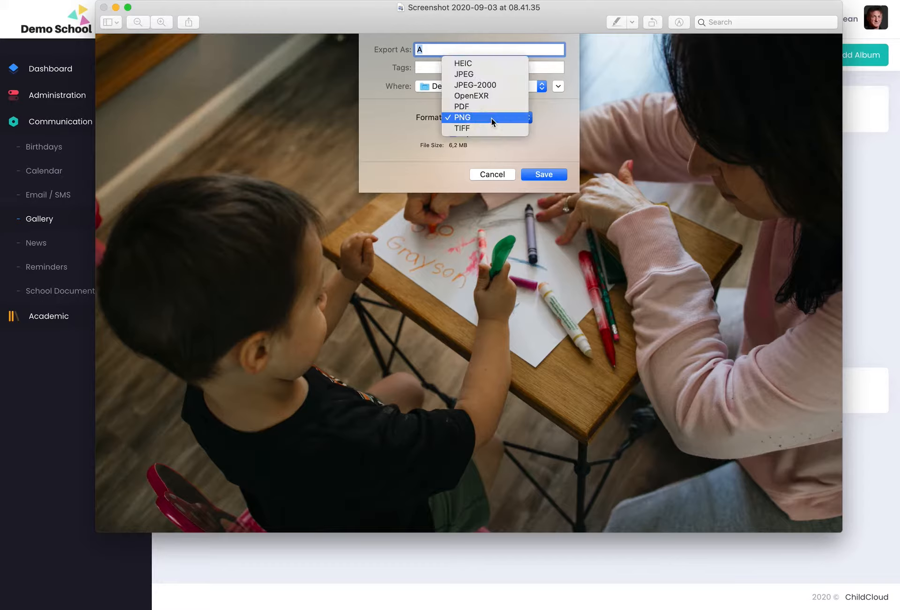
left_click(492, 74)
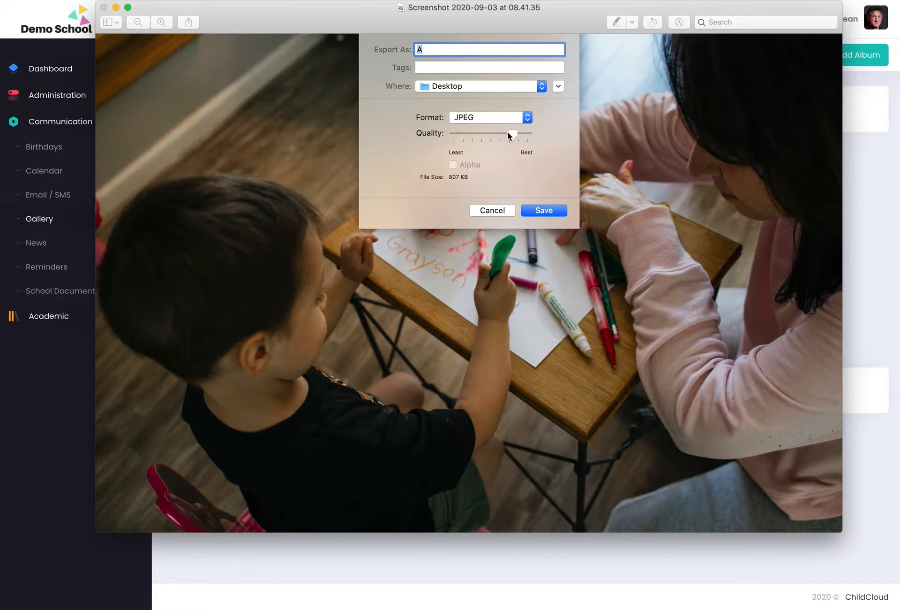
left_click_drag(488, 136, 456, 135)
left_click(547, 211)
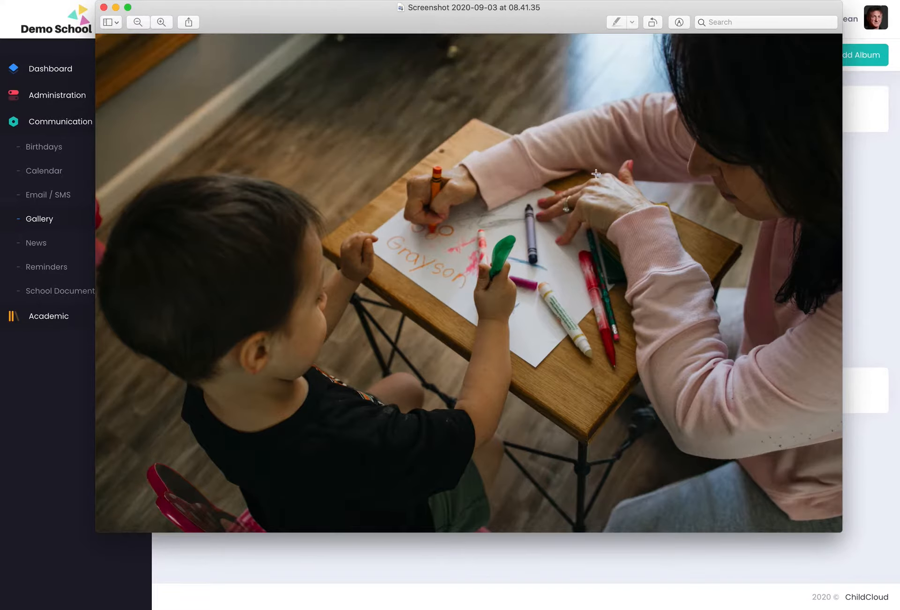
Start a new Grade 3 album named 'Classwork'.
left_click(104, 7)
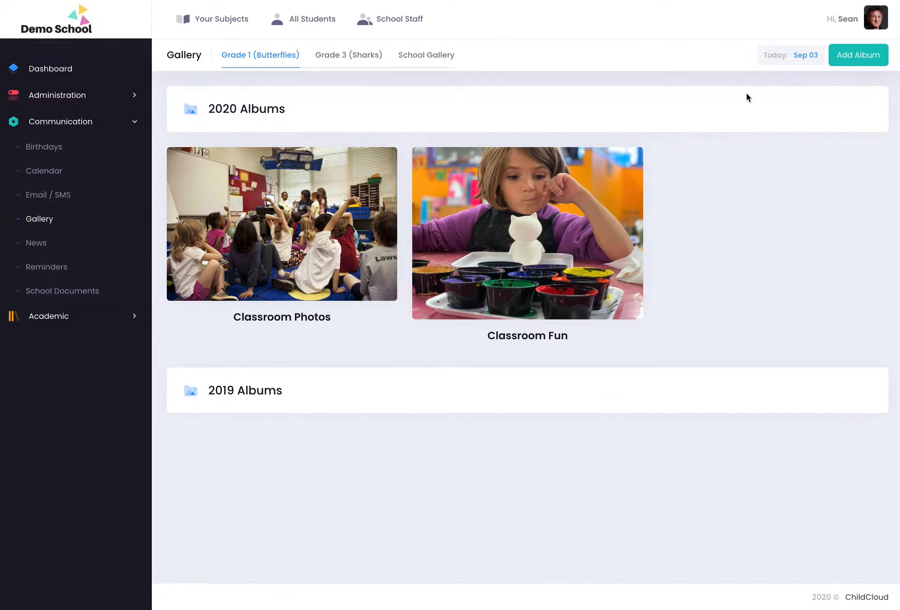
left_click(859, 61)
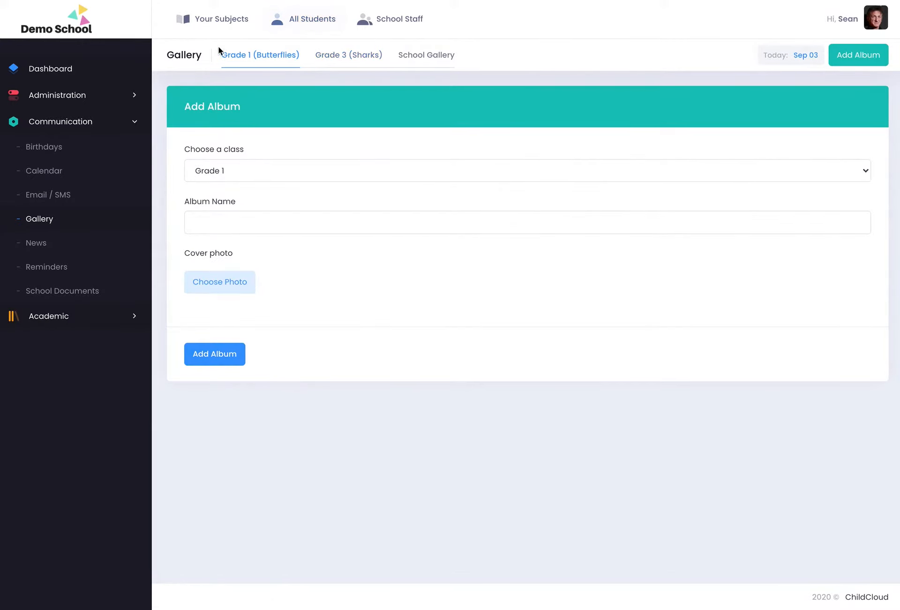
left_click(249, 171)
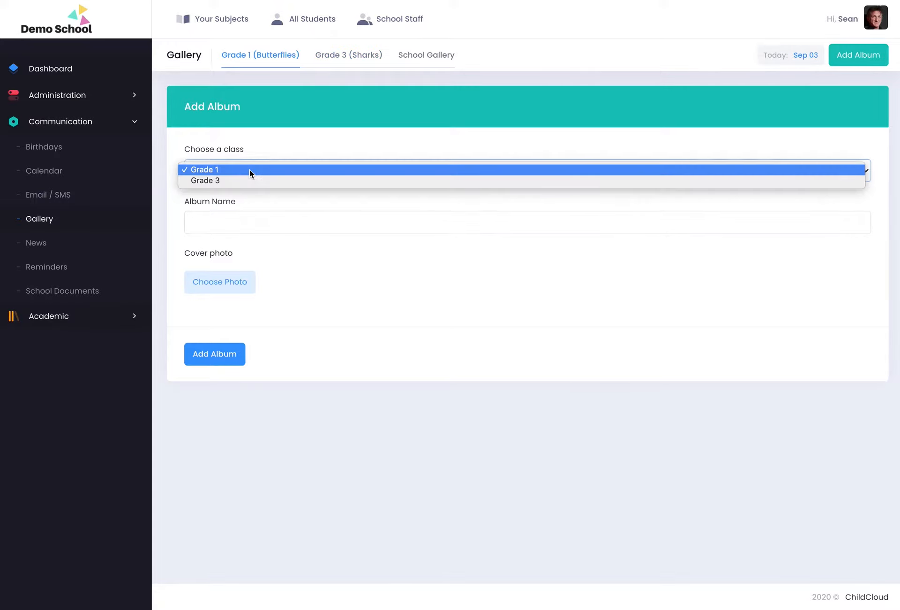
left_click(245, 179)
left_click(226, 220)
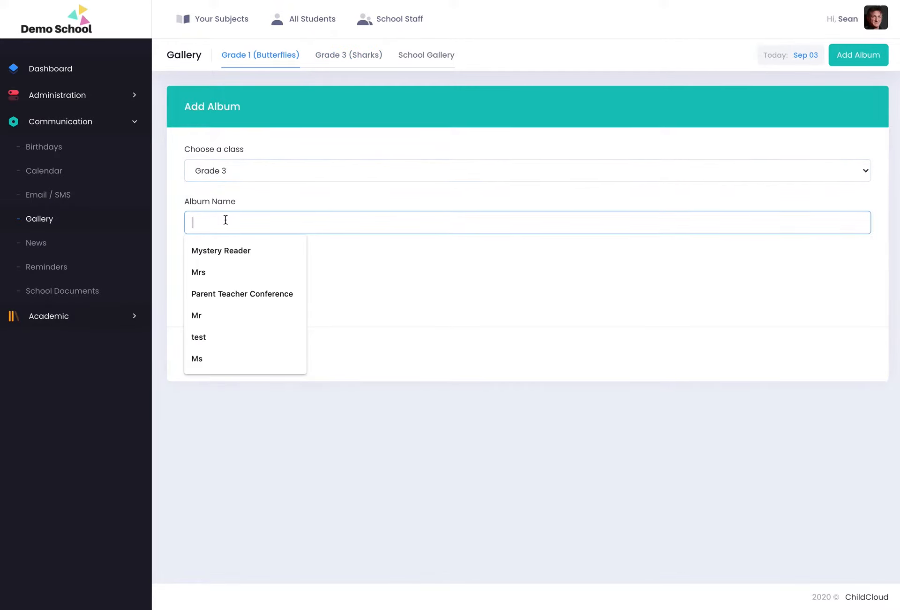
type("C")
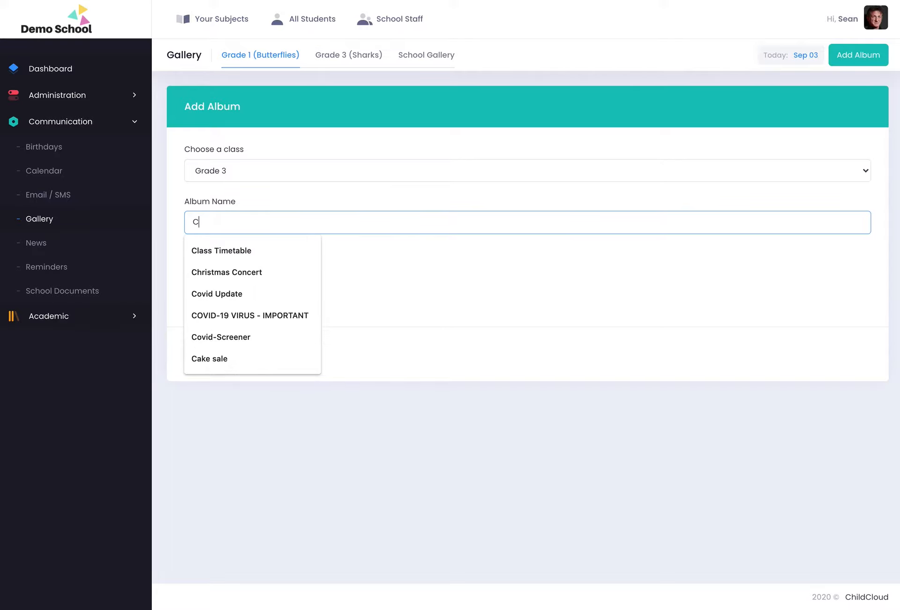
type("lasswork")
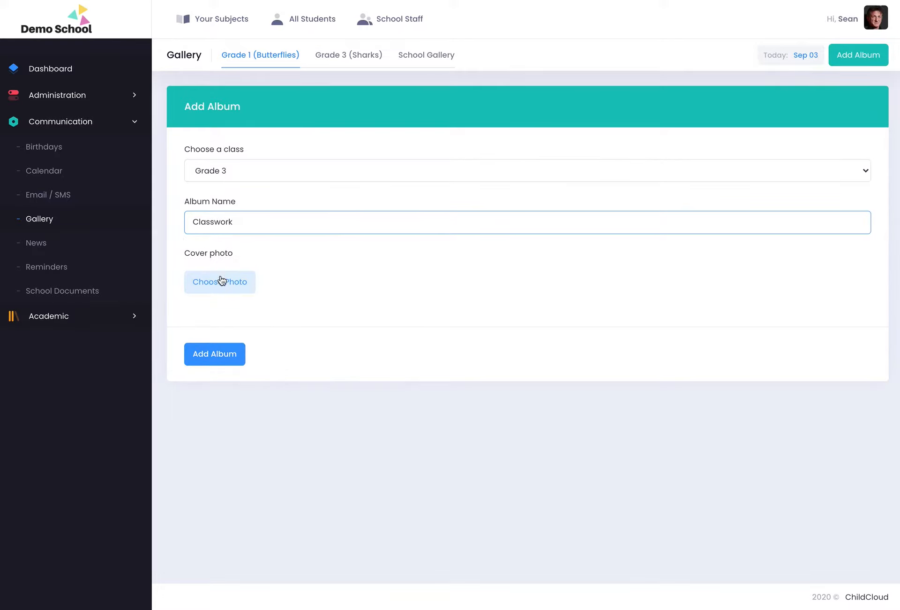
Set the exported photo A as the cover and create the album.
left_click(223, 281)
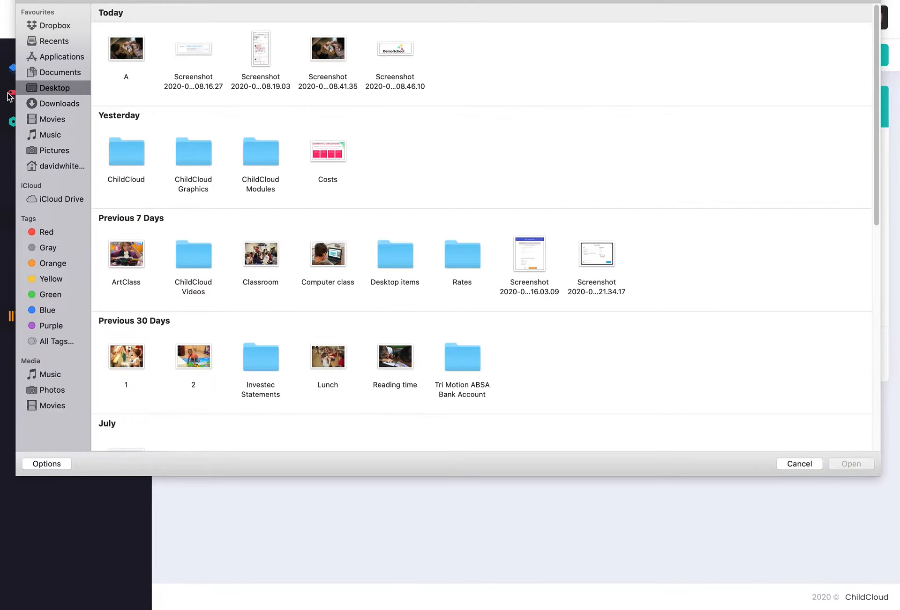
left_click(133, 46)
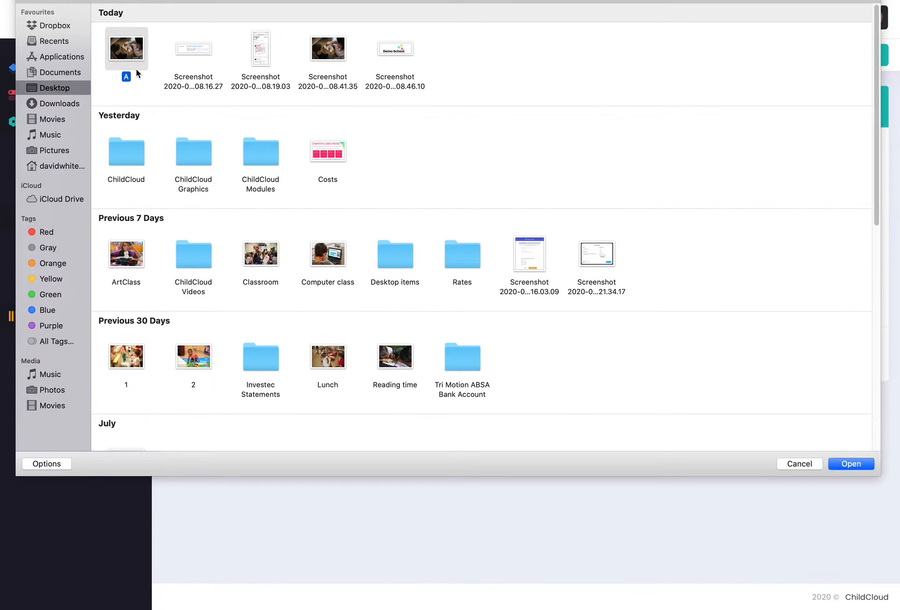
left_click(852, 466)
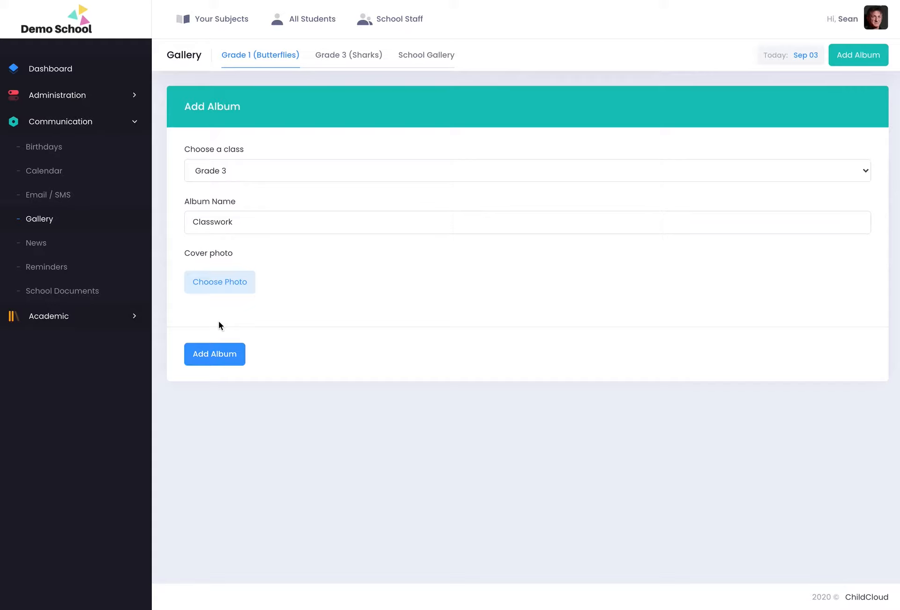
left_click(214, 353)
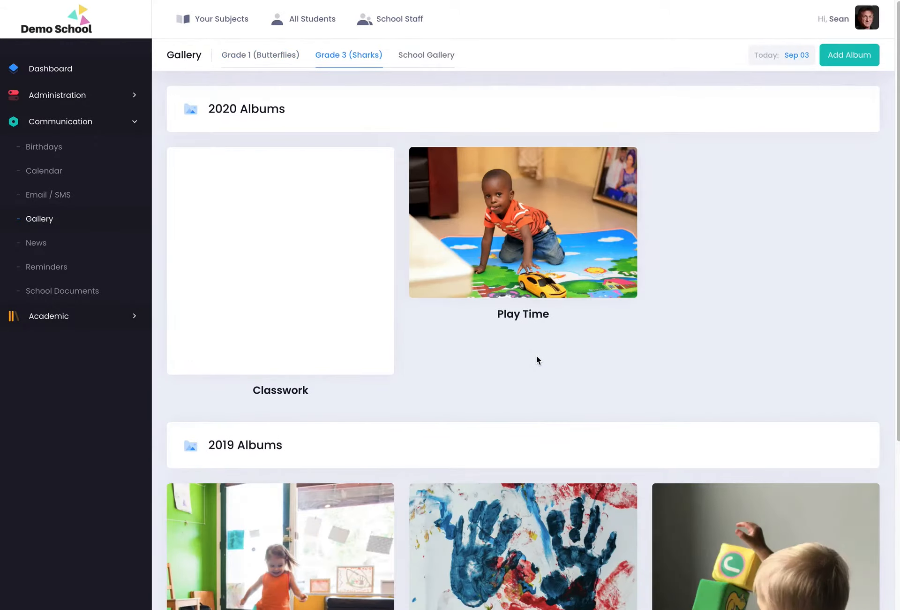
Check the new Classwork album under Grade 3, then open its Add Photos page.
mouse_move(225, 148)
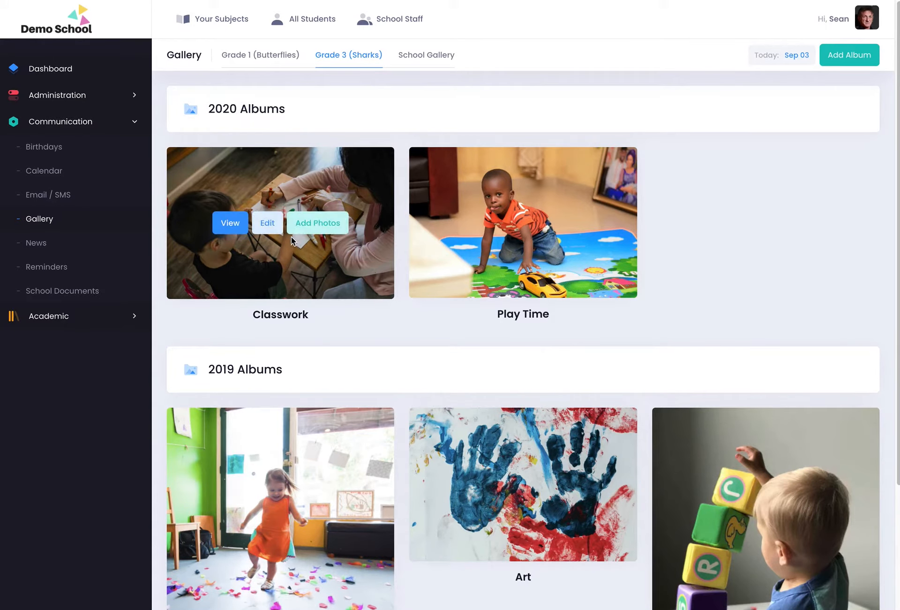
left_click(228, 226)
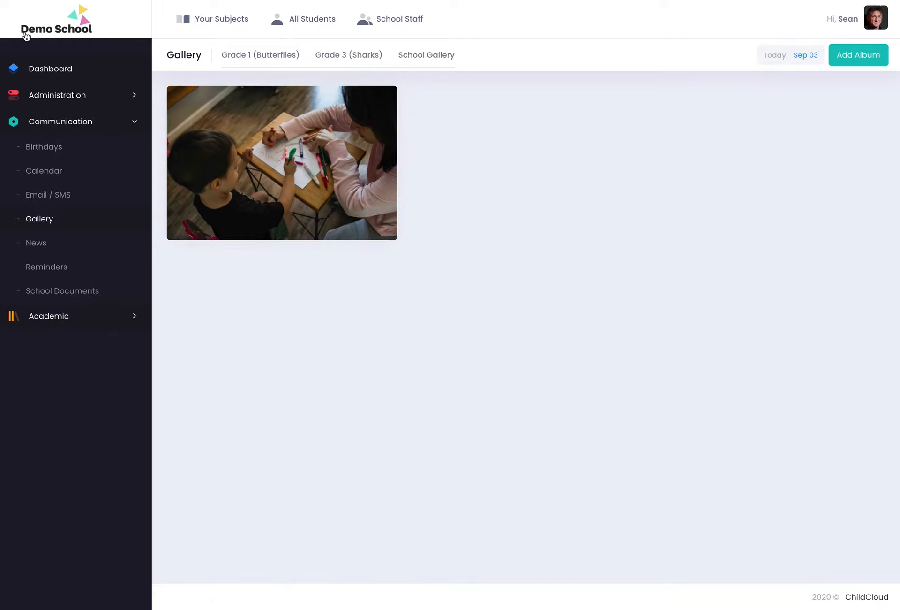
key("alt+Left")
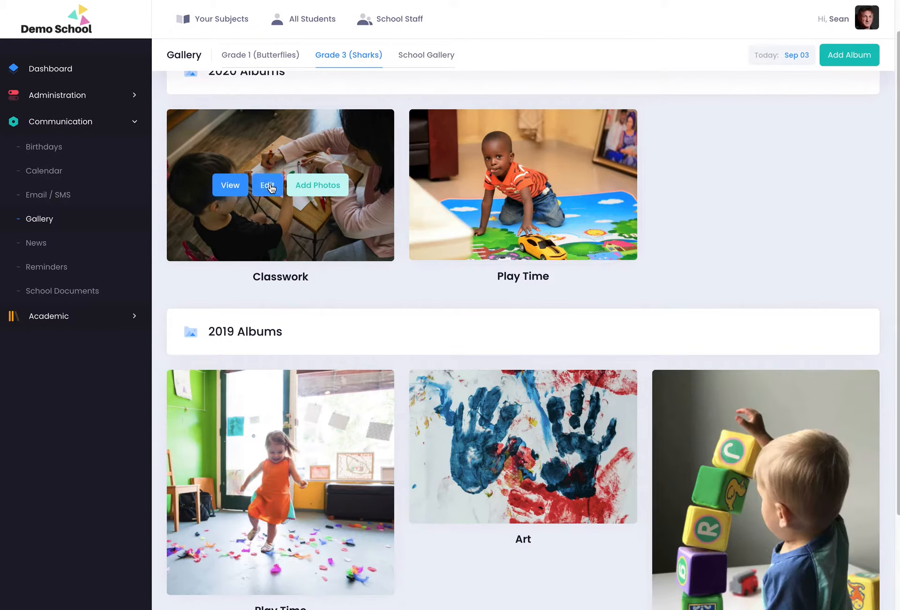
left_click(270, 186)
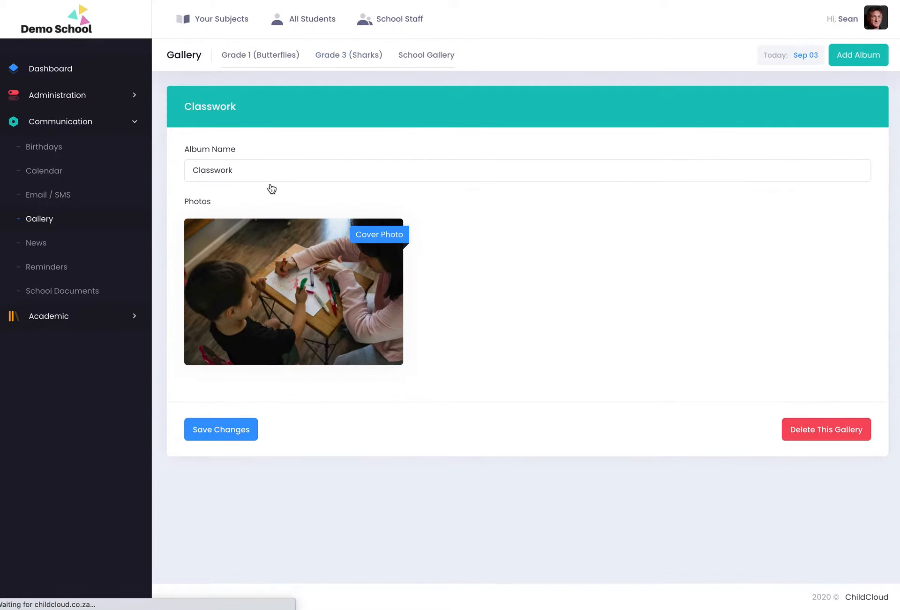
mouse_move(396, 249)
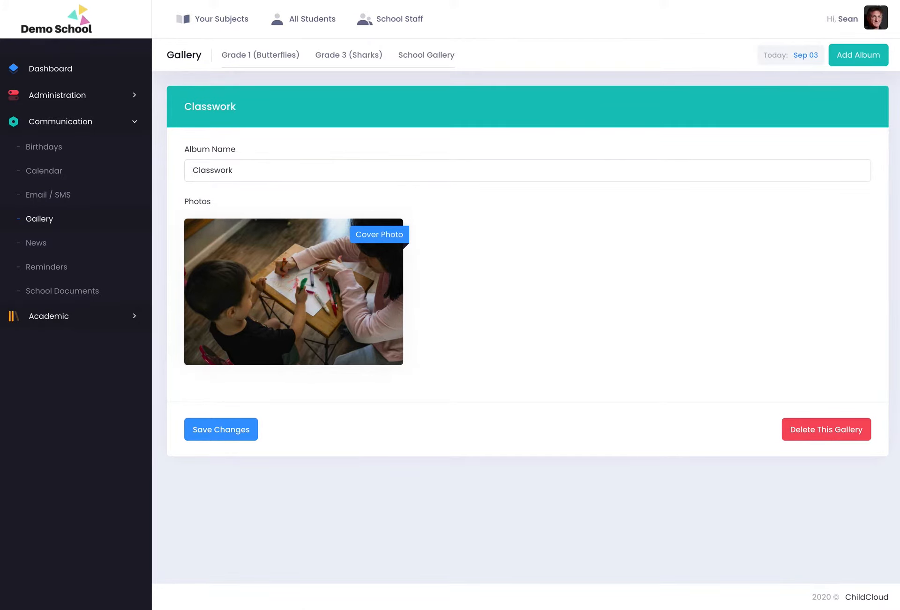
key("super+bracketleft")
mouse_move(342, 240)
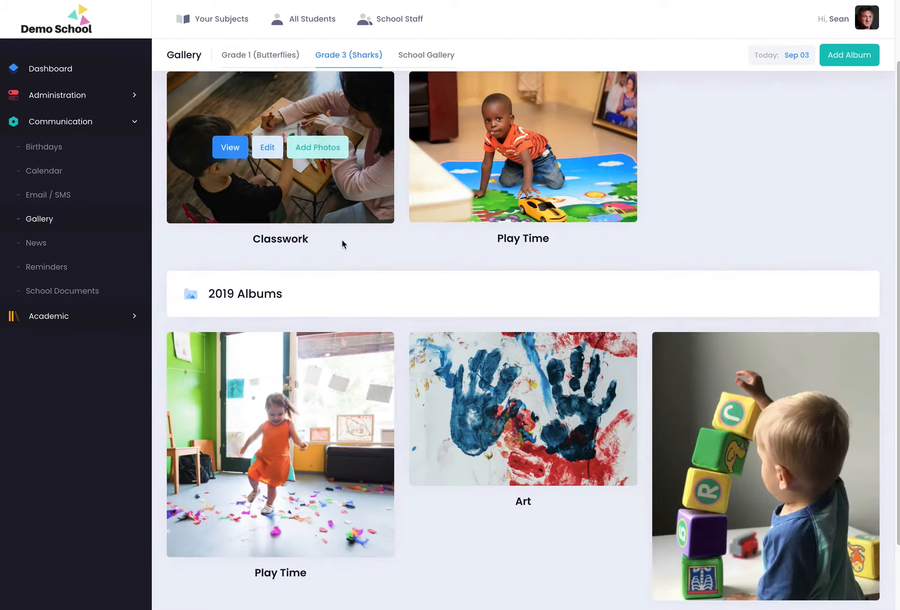
left_click(316, 142)
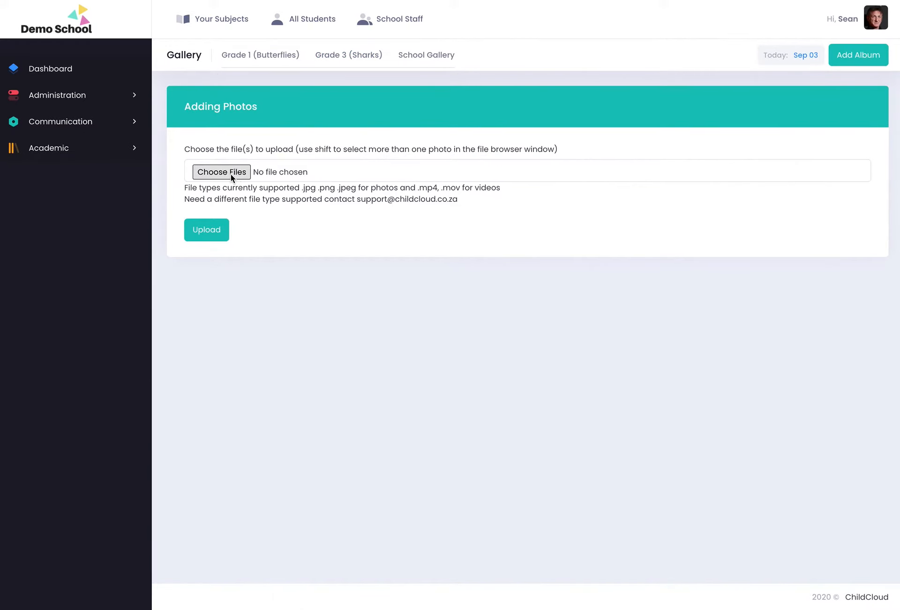
Upload ArtClass, Computer class, Lunch, Reading time, 1 and 2 from the Desktop to Classwork.
left_click(231, 173)
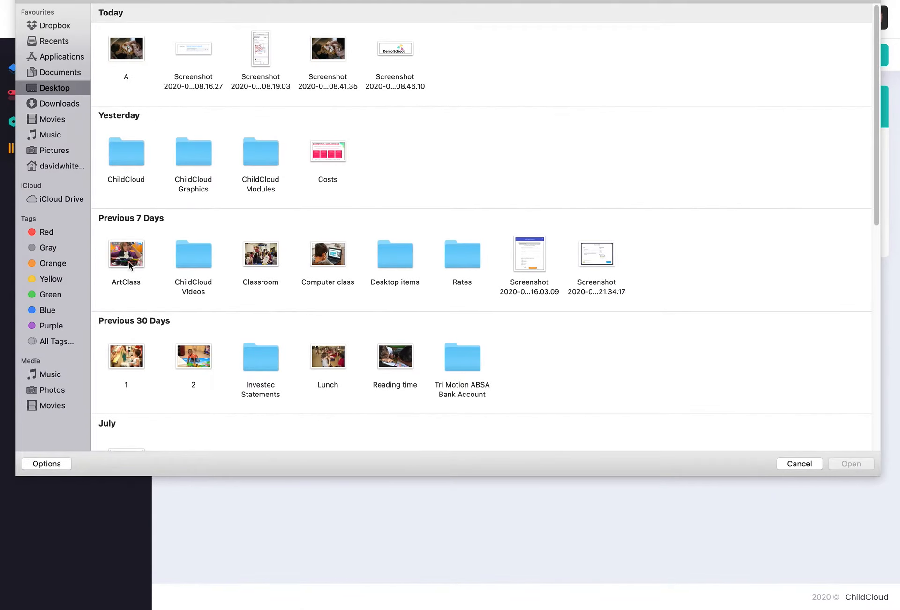
left_click(127, 259)
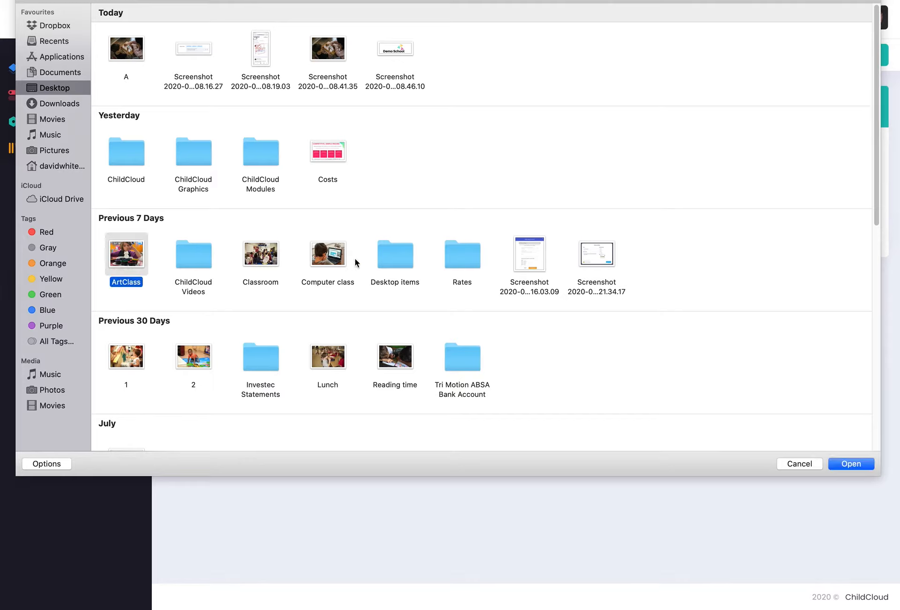
left_click(337, 255, "super")
left_click(338, 371, "super")
left_click(396, 359, "super")
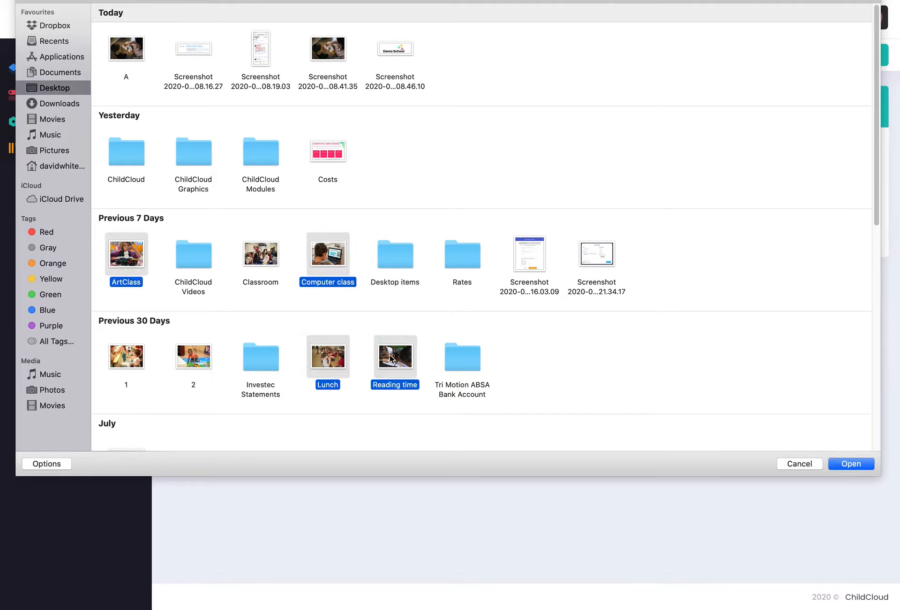
left_click(198, 353, "super")
left_click(129, 355, "super")
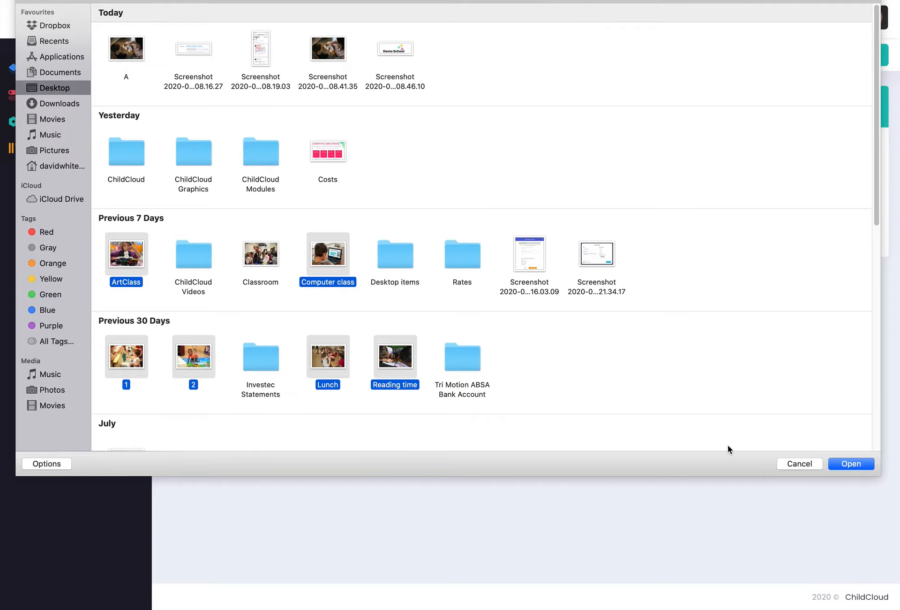
left_click(861, 464)
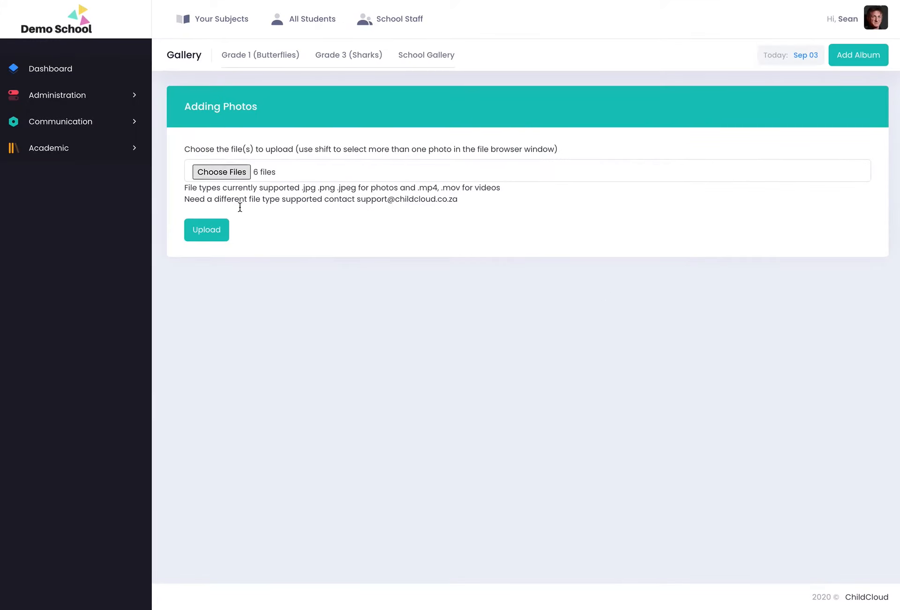
left_click(218, 236)
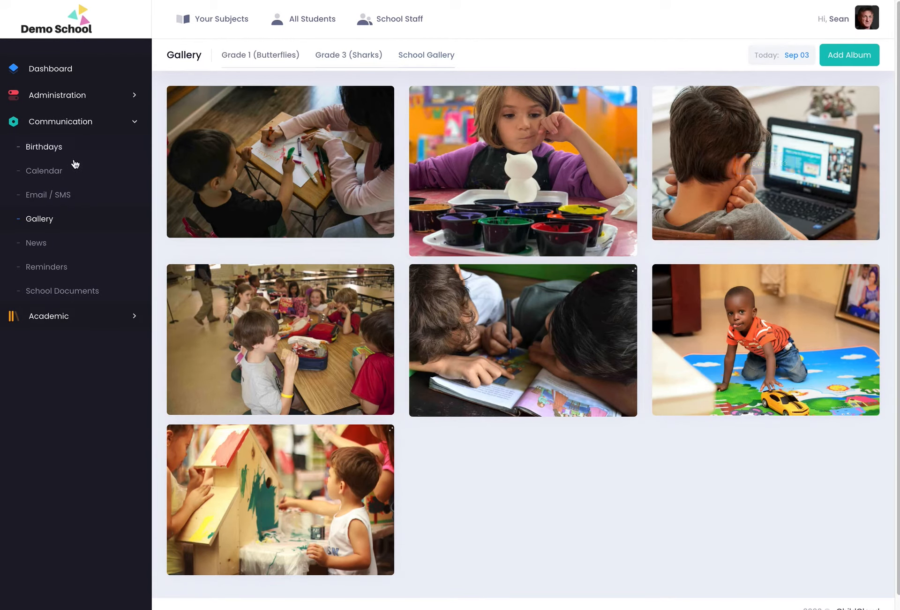
Once Classwork shows seven photos, return to the Gallery album overview.
left_click(41, 219)
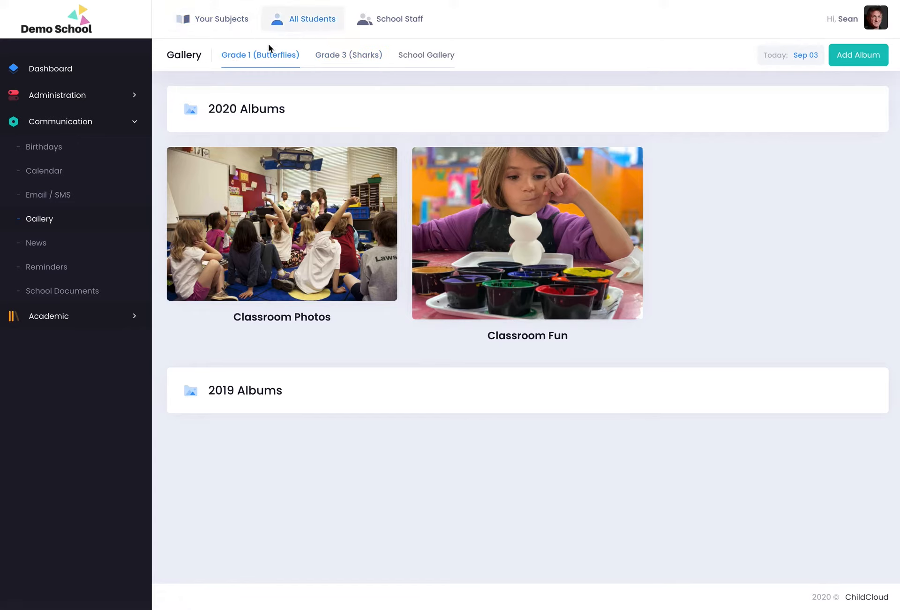
Open the Classwork album's edit page from the Grade 3 (Sharks) albums.
left_click(347, 57)
mouse_move(224, 274)
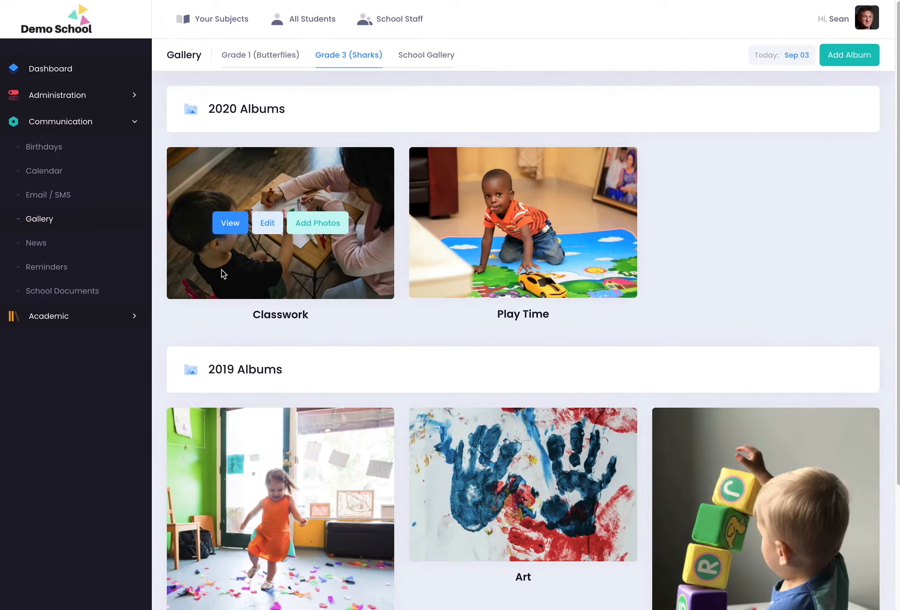
left_click(272, 232)
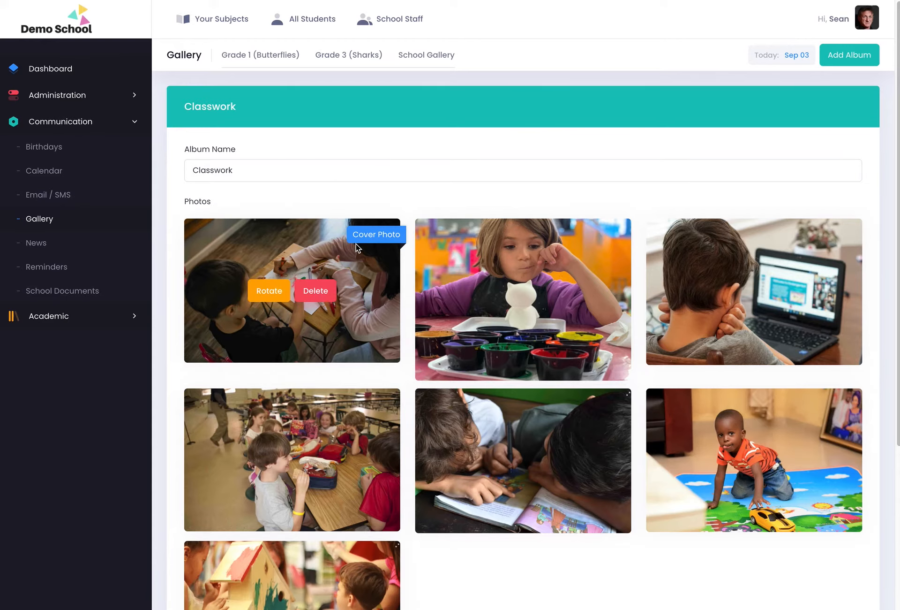
Make the girl-with-paint-pots photo the Classwork cover.
mouse_move(525, 302)
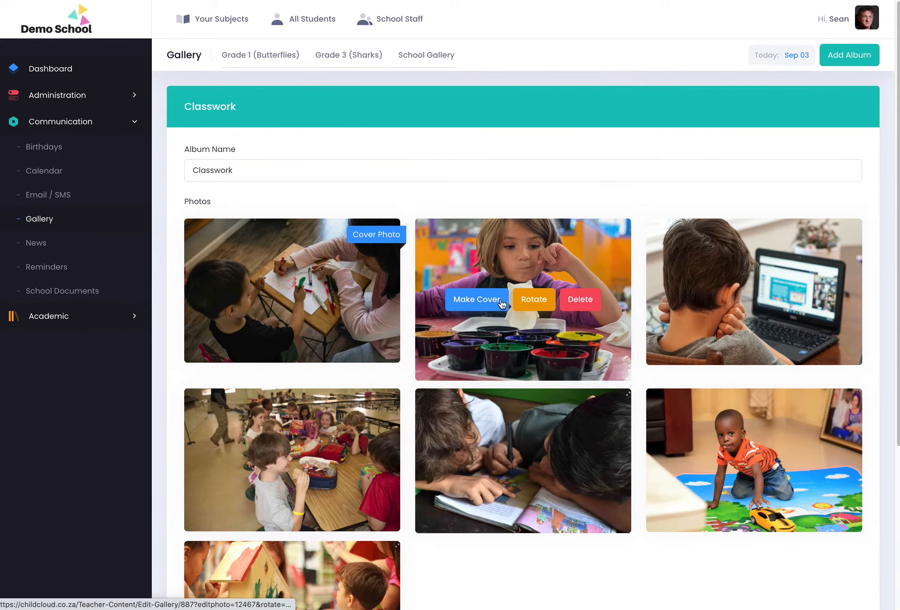
left_click(476, 303)
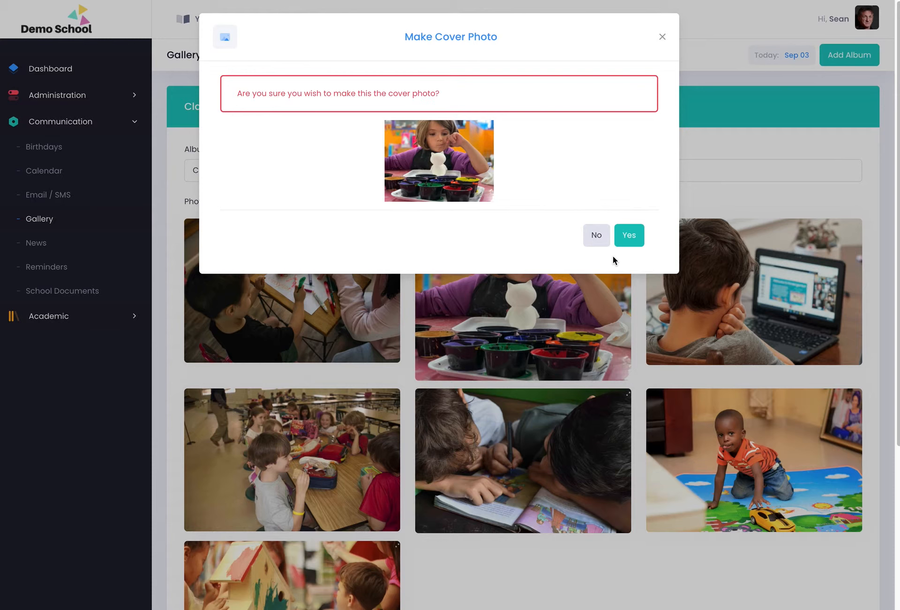
left_click(630, 235)
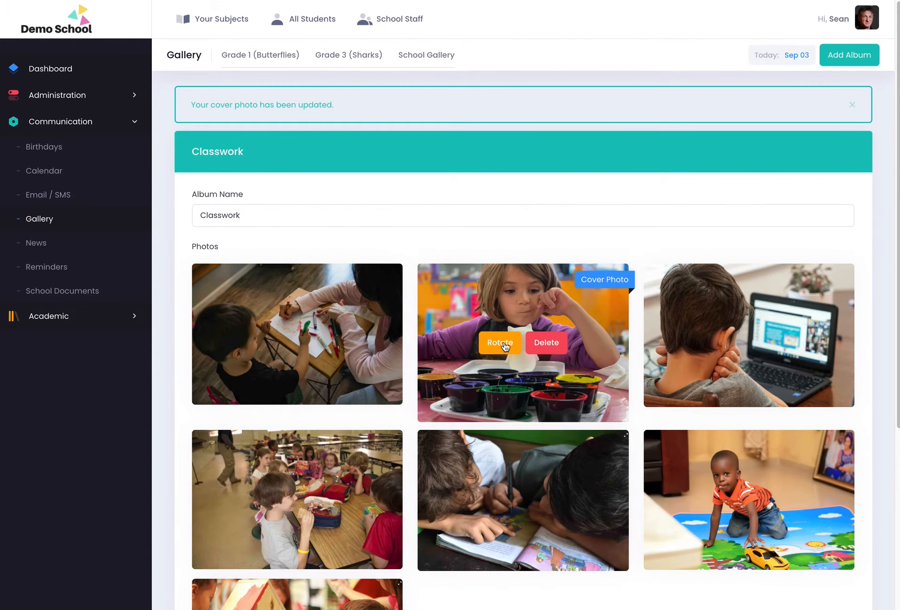
Reload the page and make the children-drawing photo the cover again.
scroll(588, 423, "down", 5)
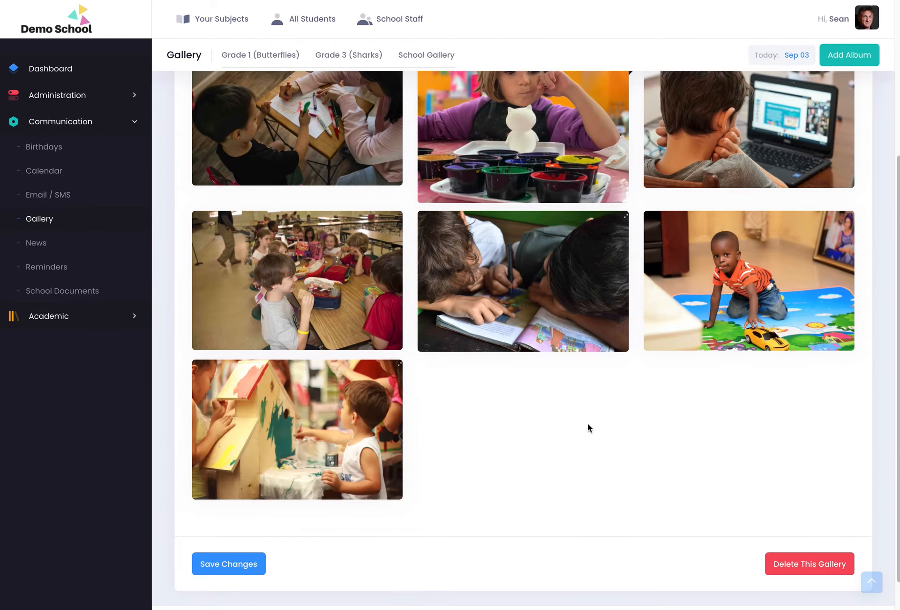
scroll(587, 423, "up", 5)
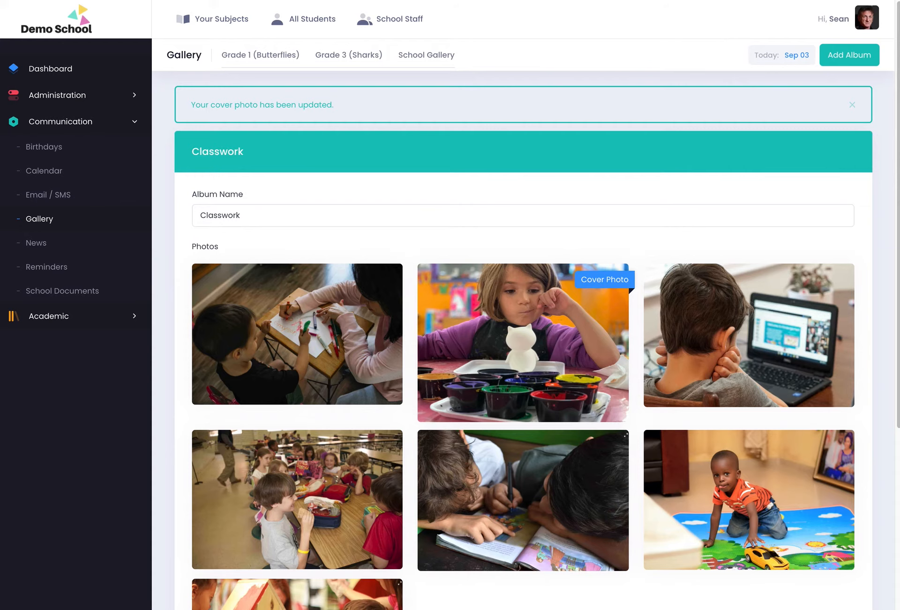
key("ctrl+r")
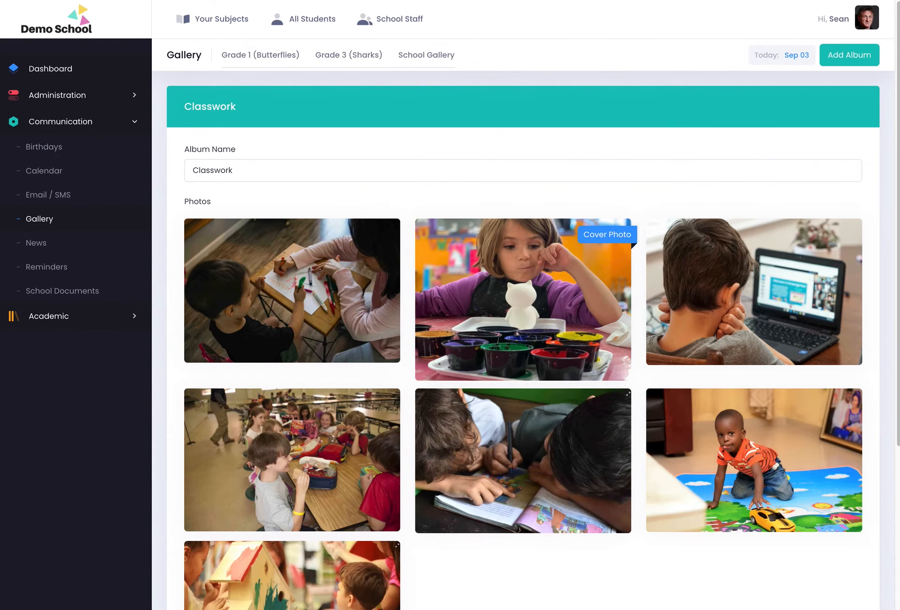
mouse_move(341, 311)
left_click(243, 292)
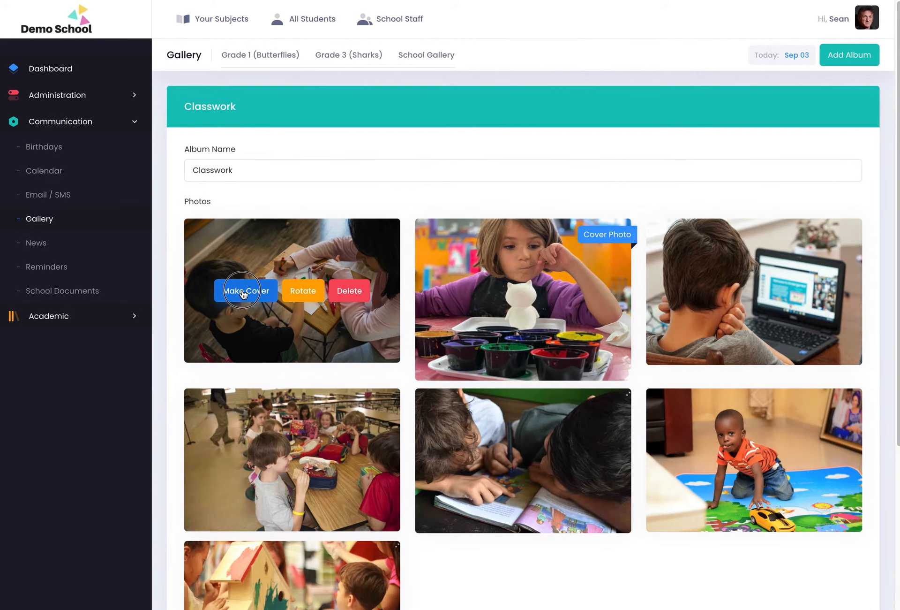
left_click(629, 227)
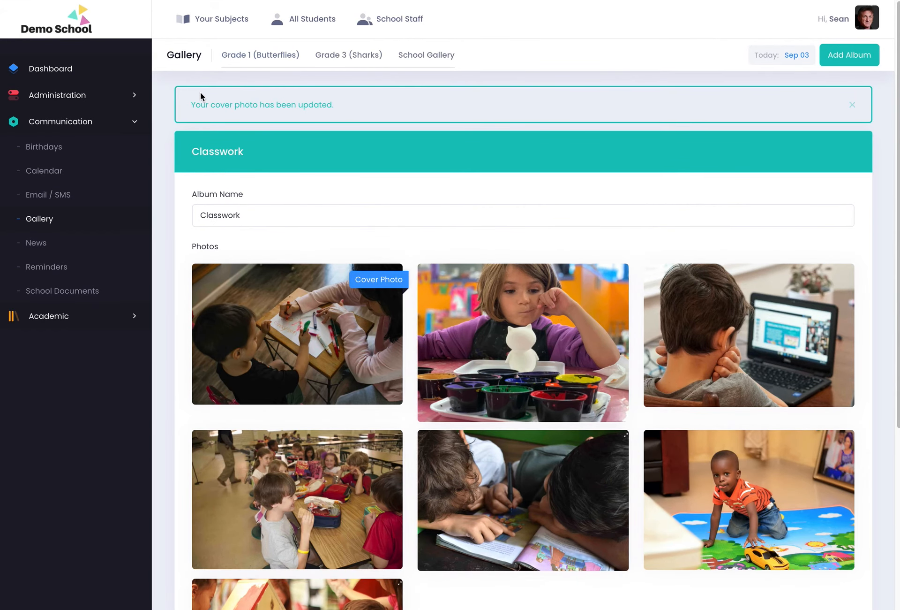
Browse School Gallery and Grade 1, then confirm Grade 3's Classwork shows the drawing cover.
left_click(416, 58)
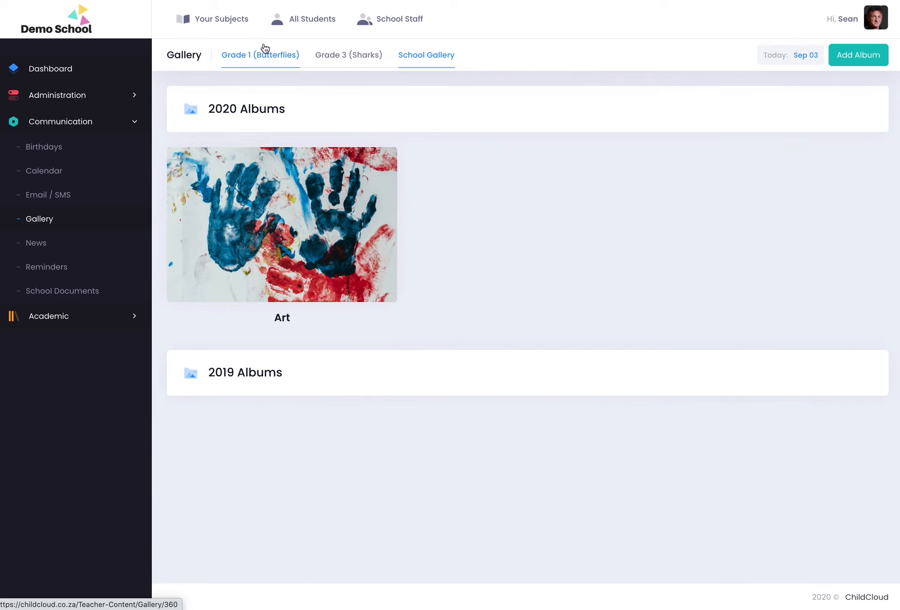
left_click(252, 69)
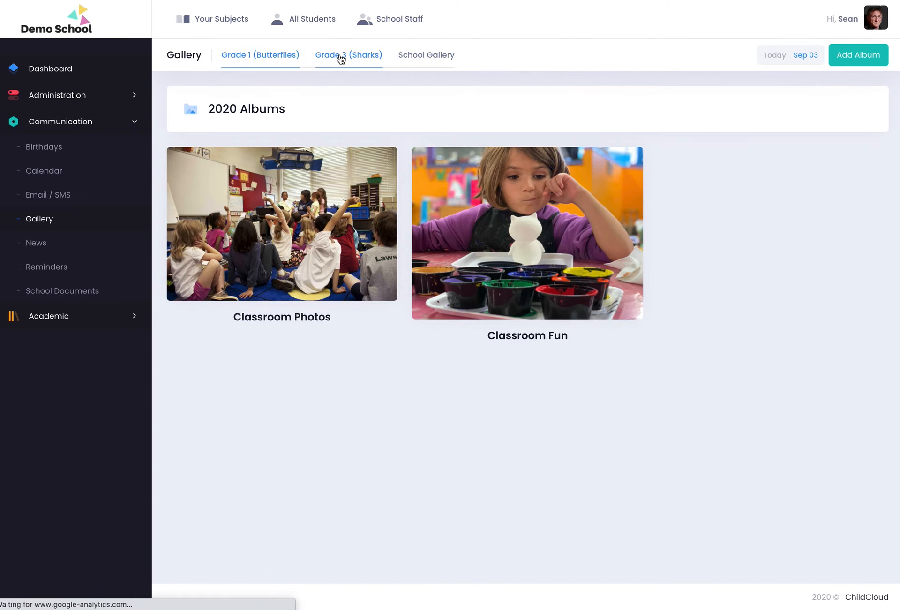
left_click(341, 56)
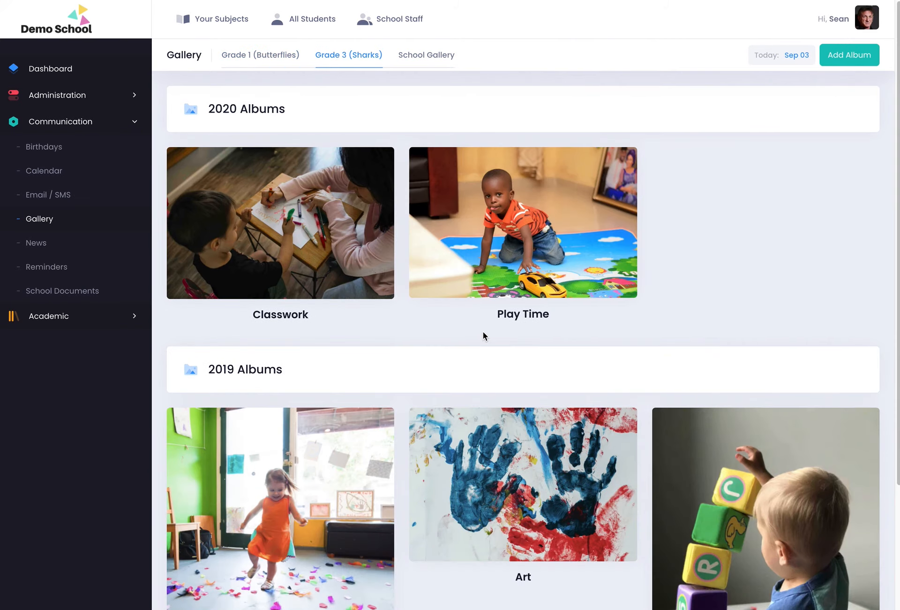
scroll(400, 419, "down", 3)
scroll(400, 423, "up", 3)
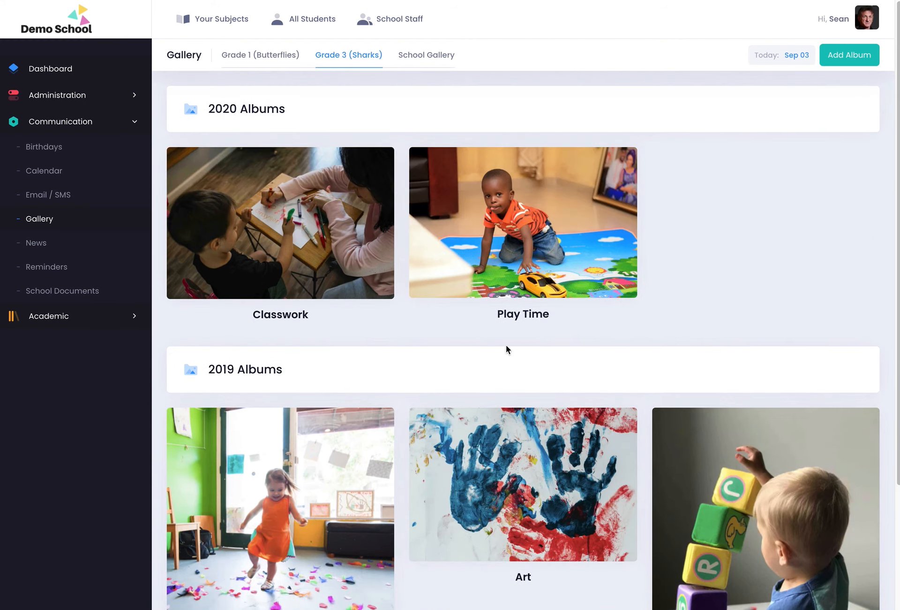